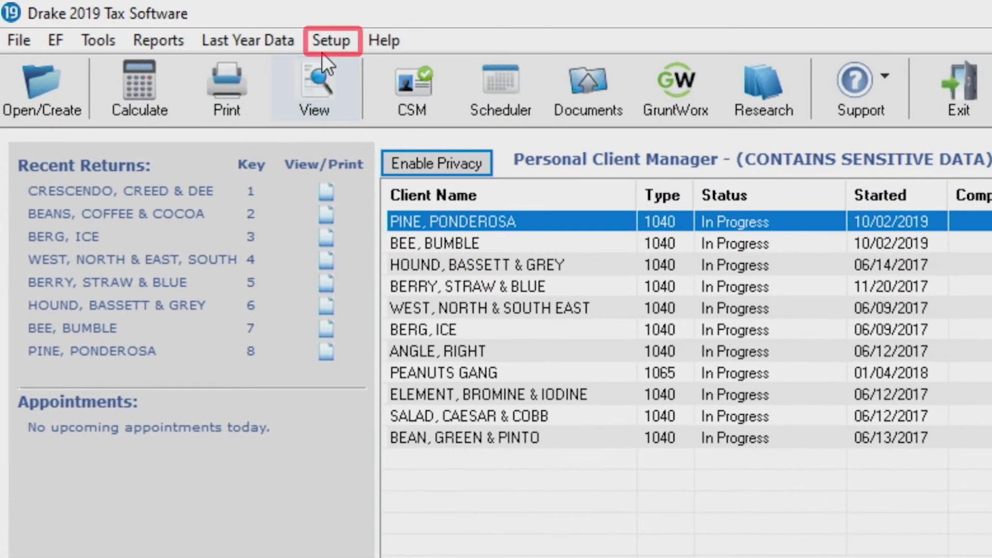
# - Check which preparers have a signature on file in E-Signature Setup, then close the list
pyautogui.click(190, 24)
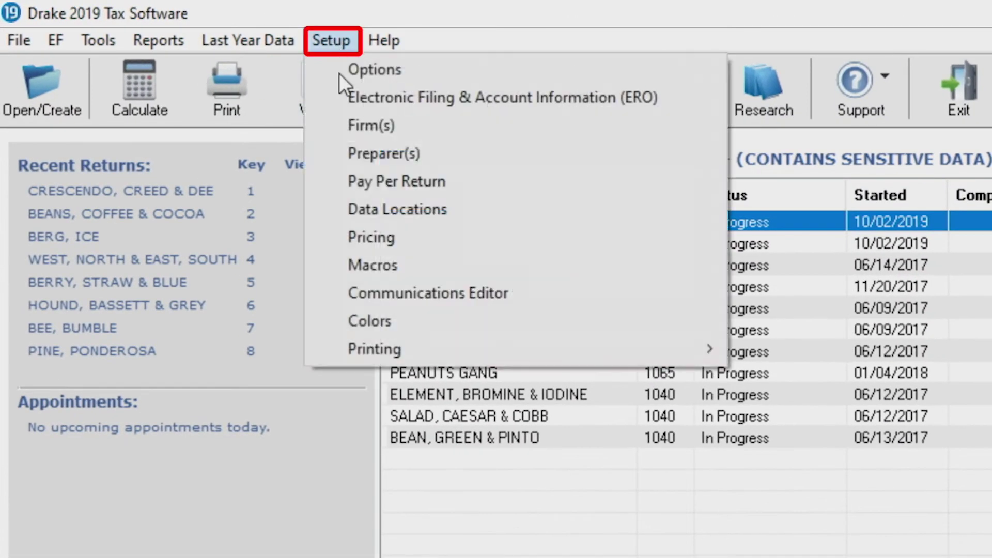
pyautogui.moveTo(408, 350)
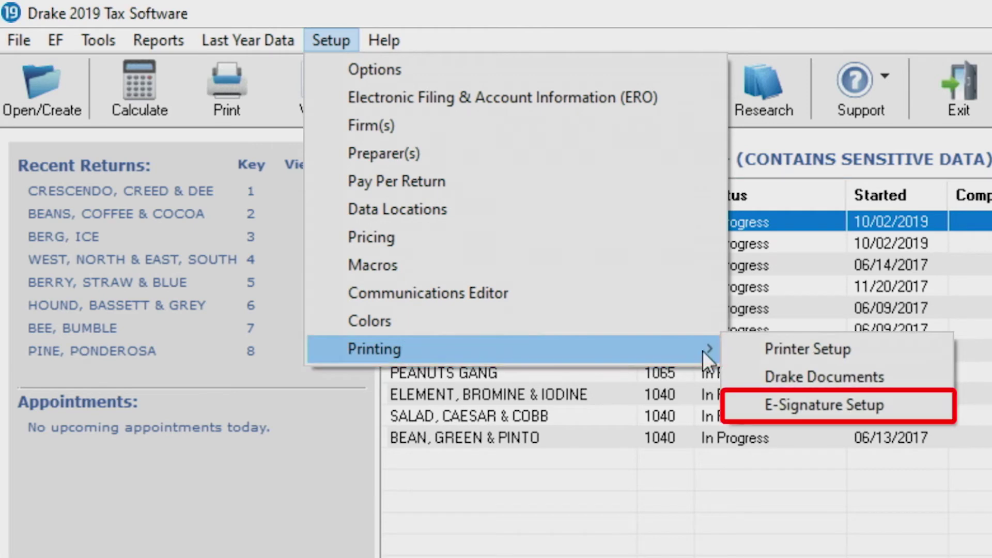
pyautogui.click(806, 405)
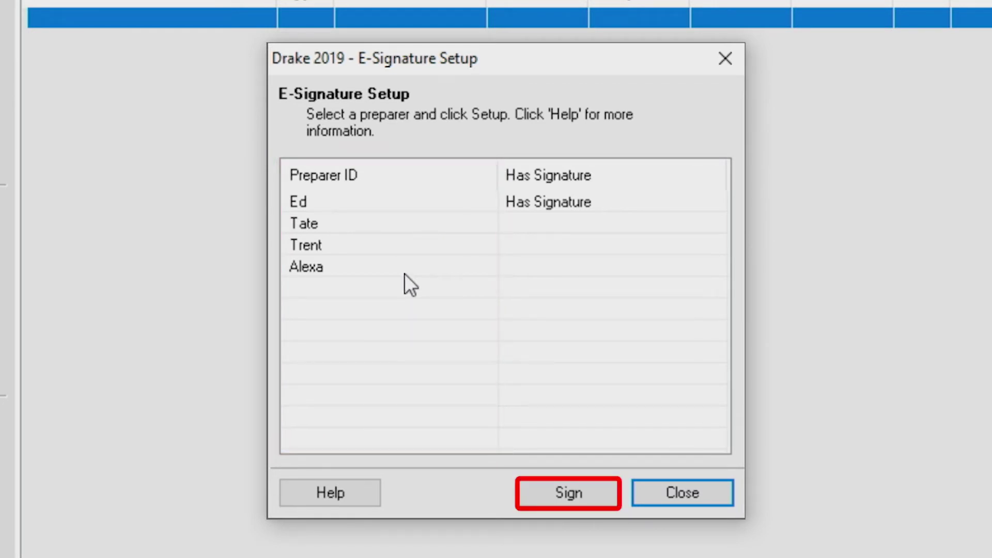
pyautogui.click(657, 494)
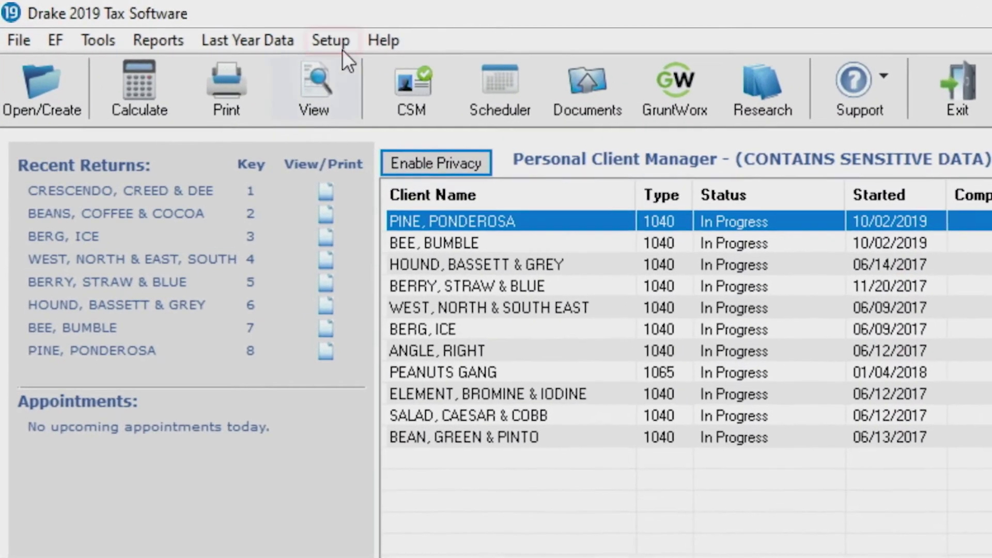
# - Draw and save a handwritten signature for the first preparer in Preparer Setup, then close it
pyautogui.click(188, 24)
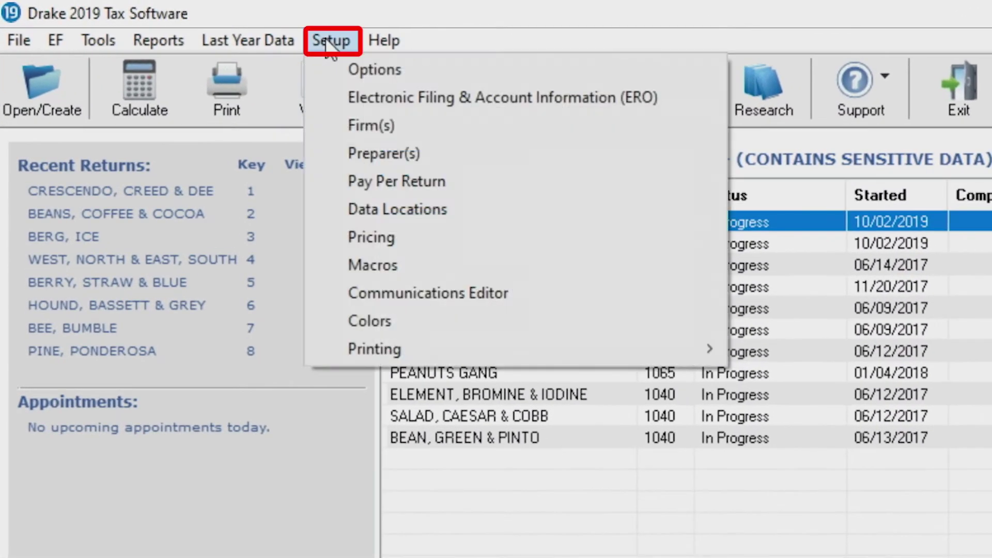
pyautogui.click(368, 154)
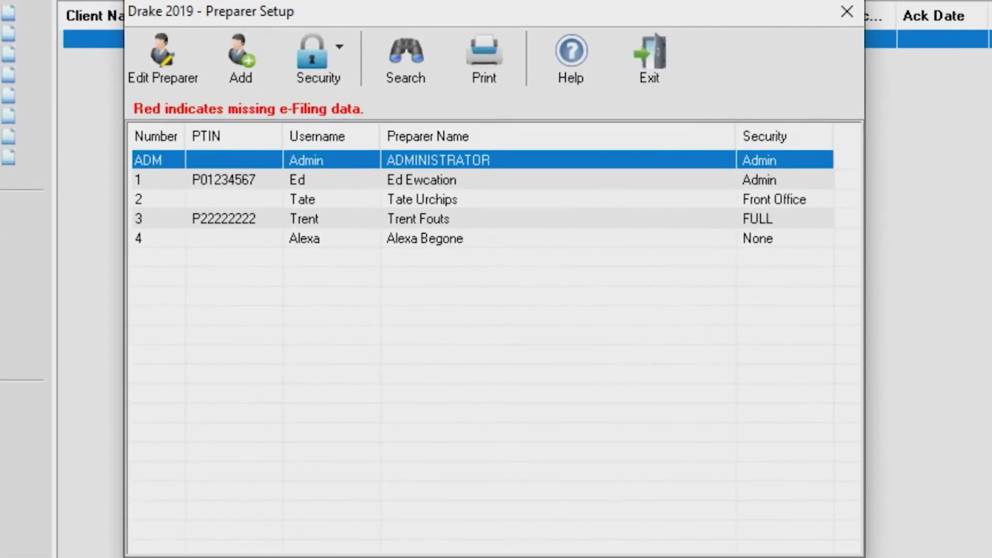
pyautogui.doubleClick(402, 195)
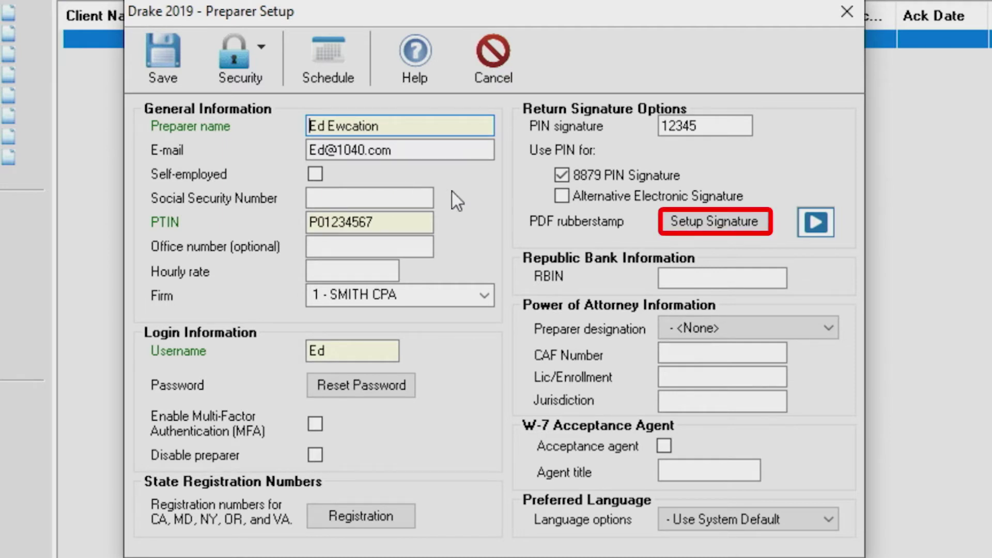
pyautogui.click(721, 223)
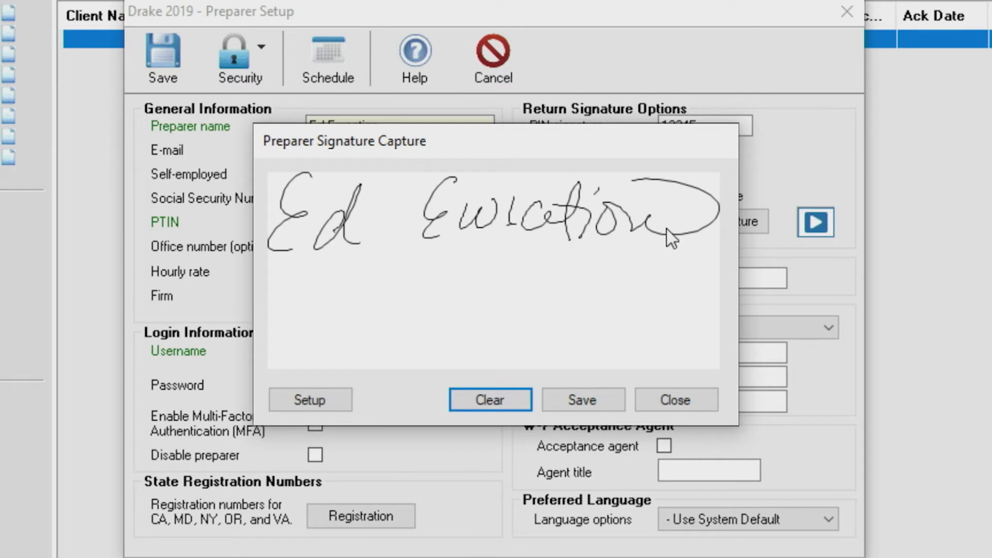
pyautogui.click(582, 401)
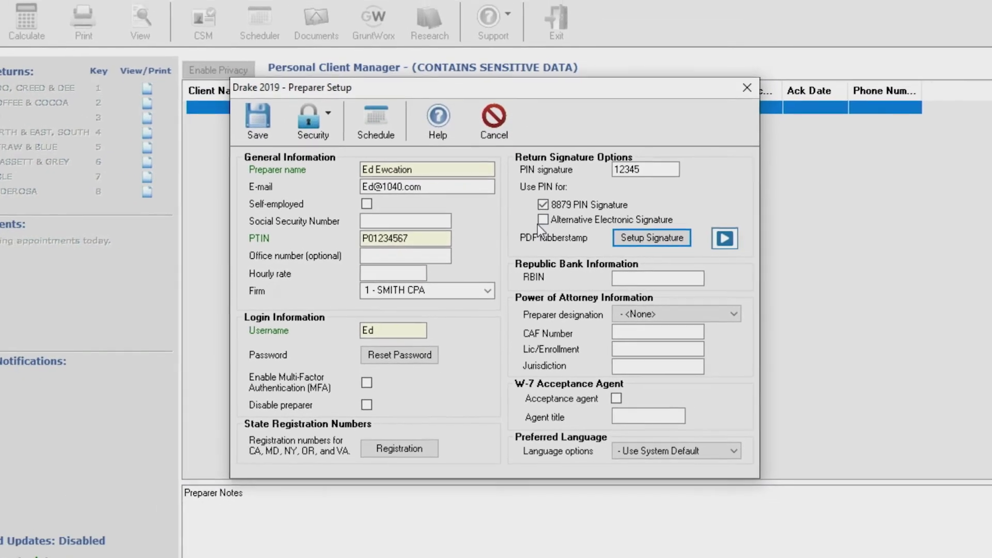
pyautogui.press('Escape')
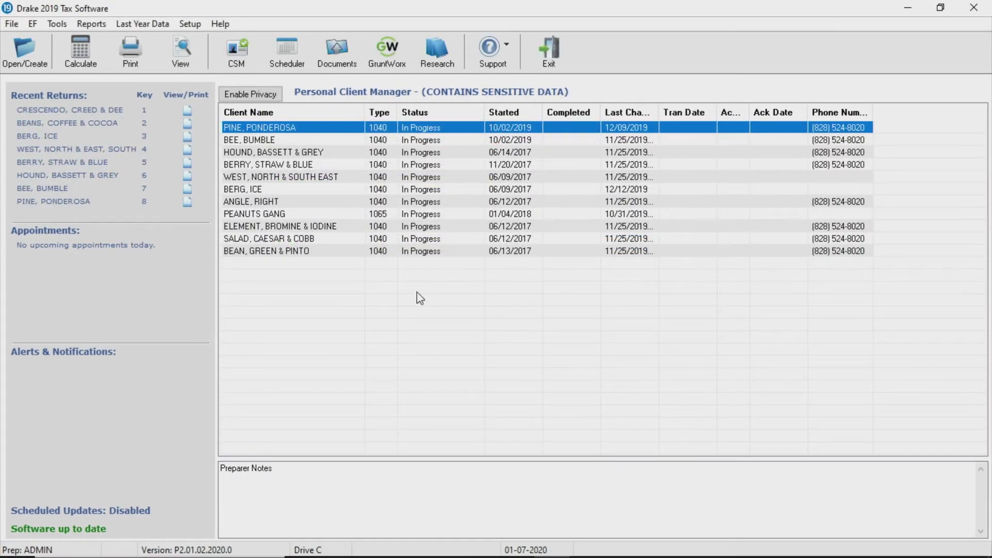
# - Open the recent joint client return and review its 8879/8878 e-file signature PIN screen
pyautogui.click(74, 112)
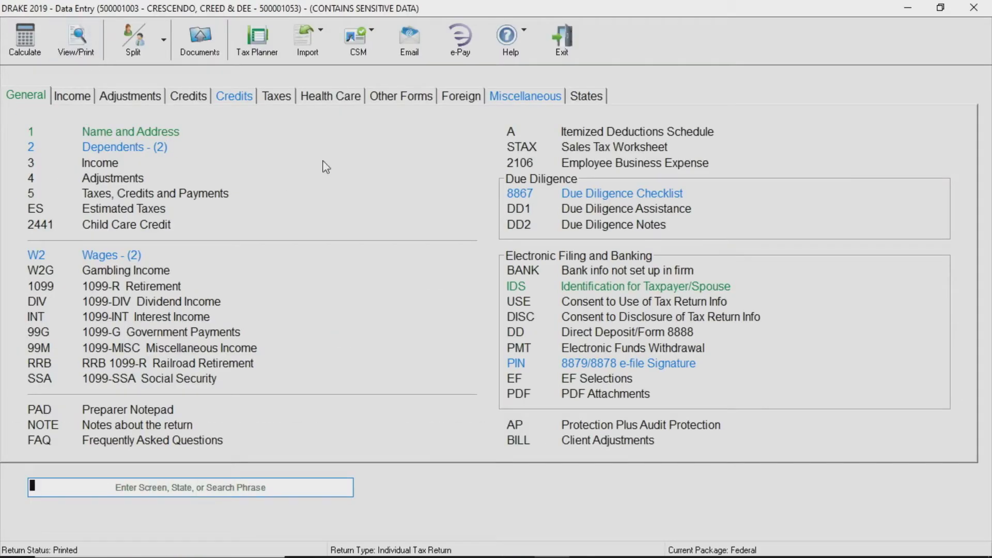
pyautogui.click(601, 365)
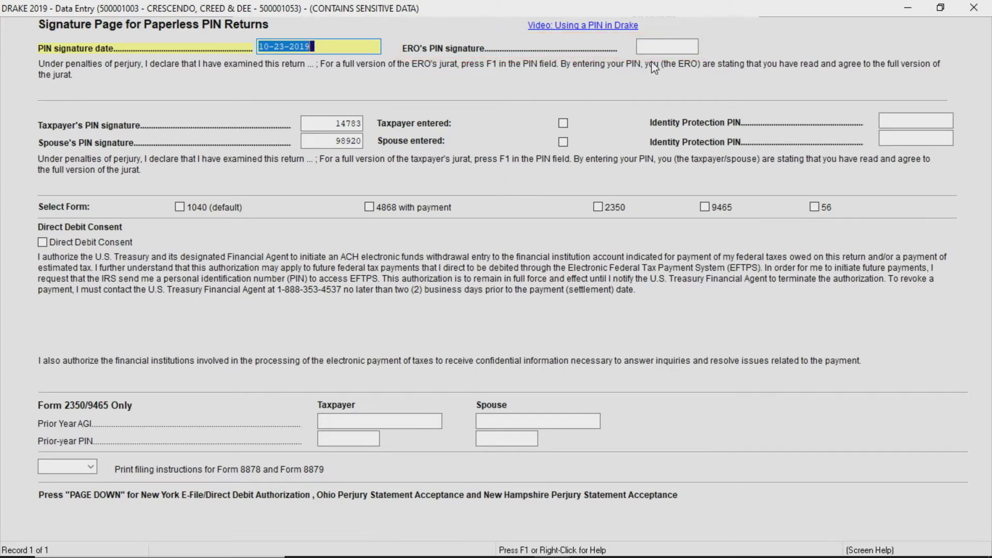
pyautogui.press('Escape')
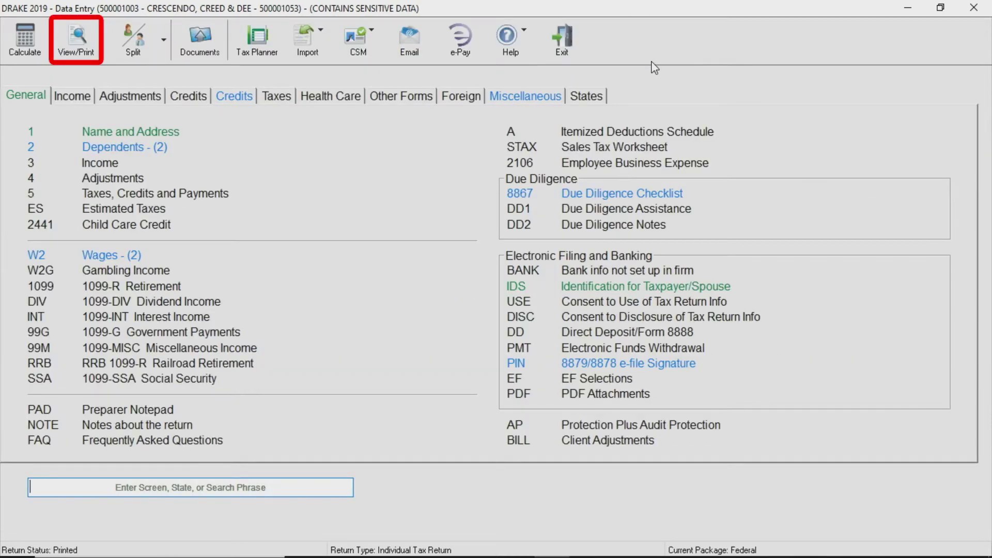
pyautogui.click(79, 45)
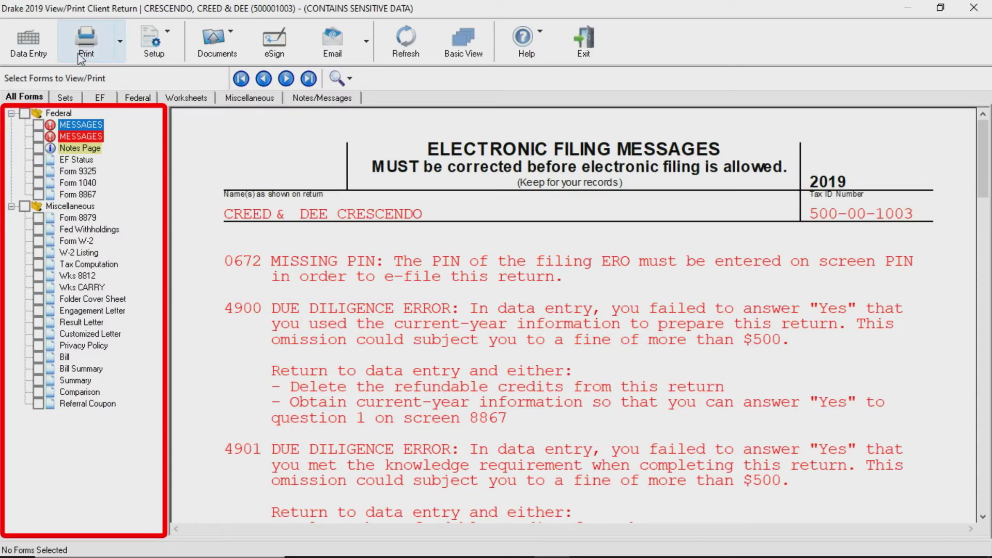
# - Clear the Federal forms and select only the EF Signature set containing Form 8879
pyautogui.click(24, 114)
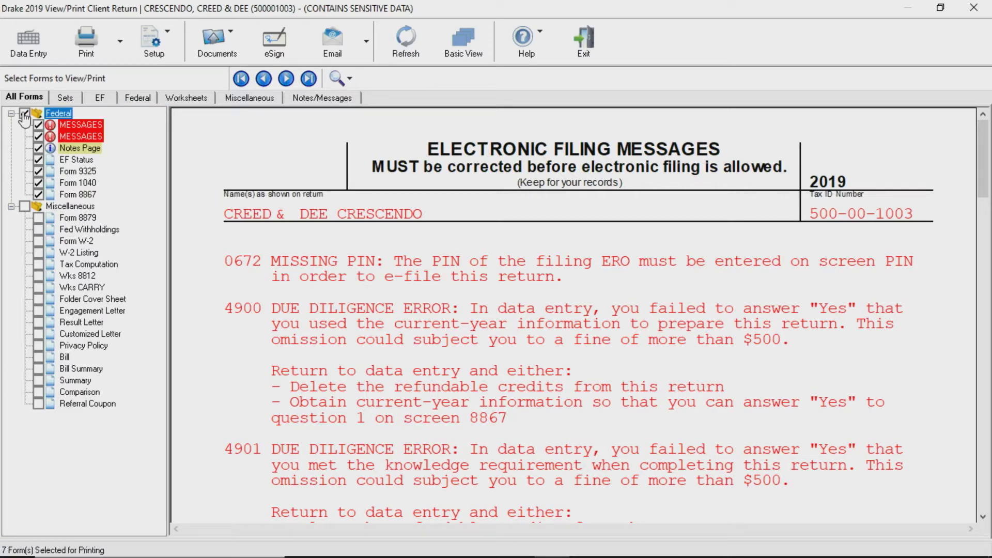
pyautogui.click(25, 114)
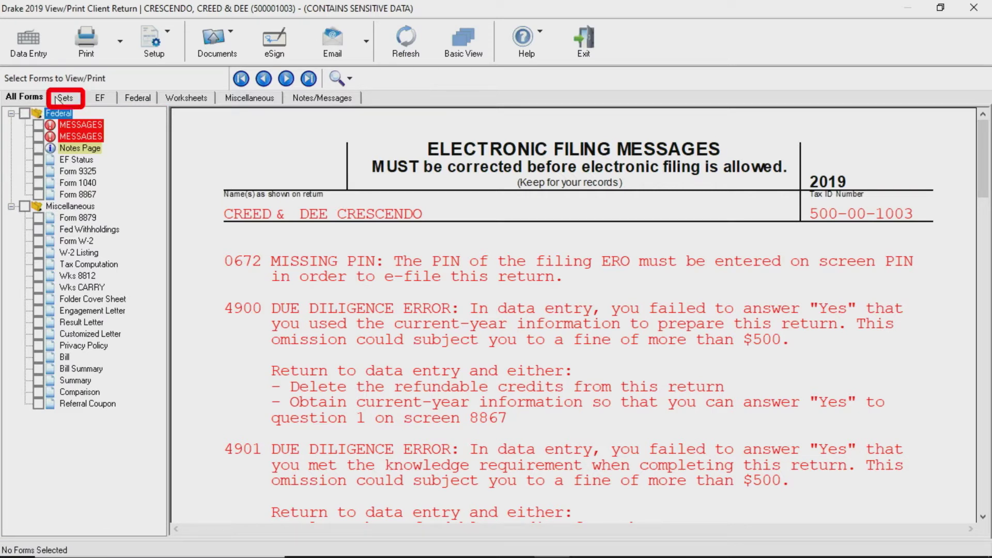
pyautogui.click(59, 98)
pyautogui.scroll(1, 31, 129)
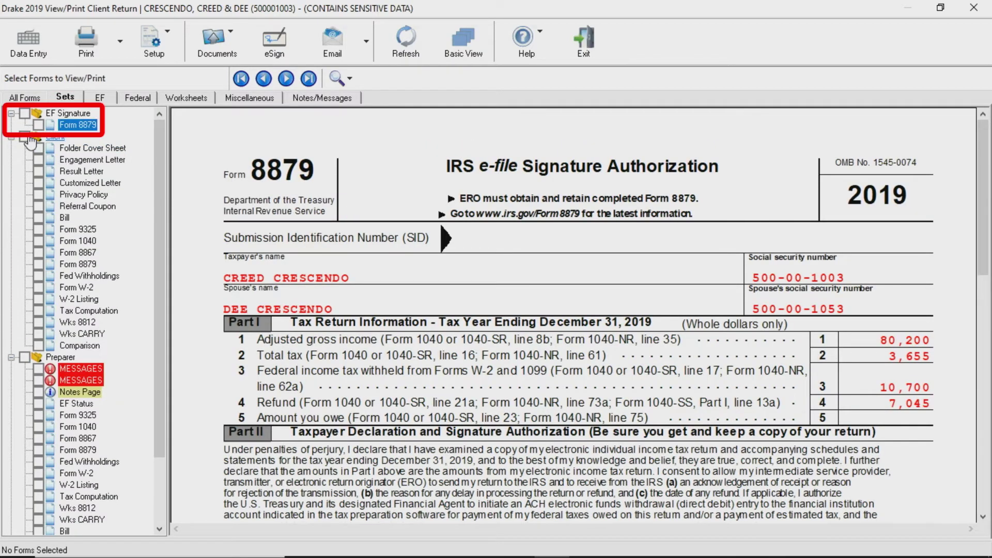
pyautogui.click(24, 114)
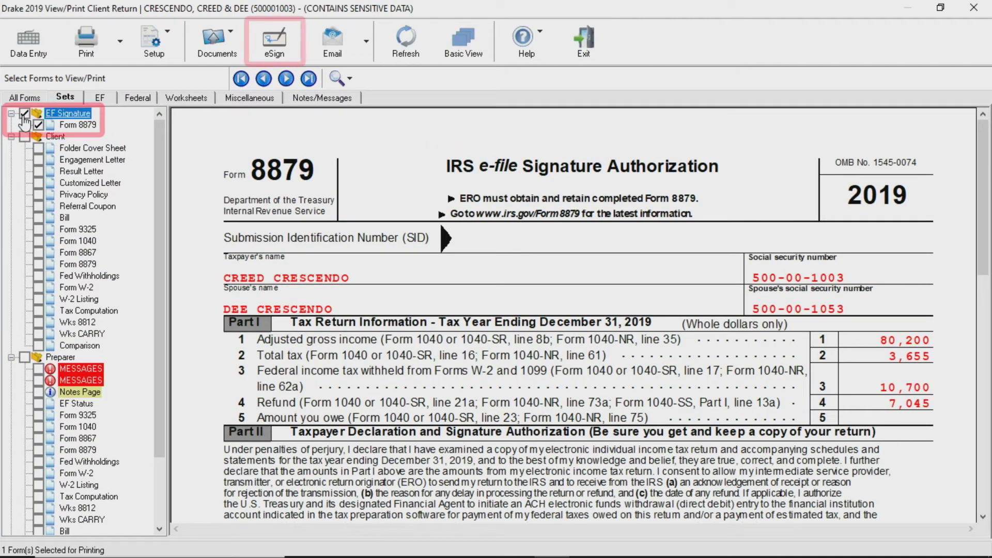
# - Start e-signing with Sign Now and save the unsigned Form 8879 document as a PDF
pyautogui.click(273, 38)
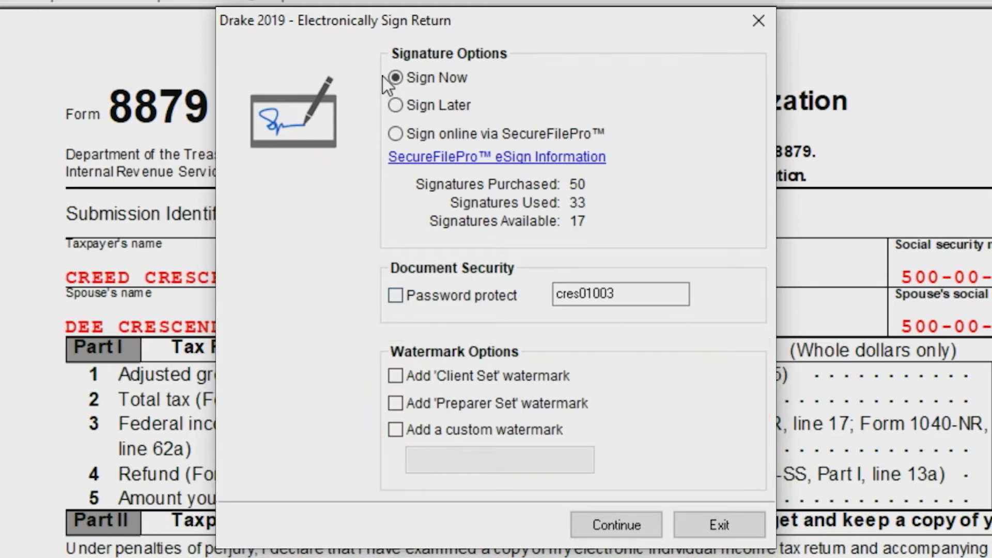
pyautogui.click(612, 524)
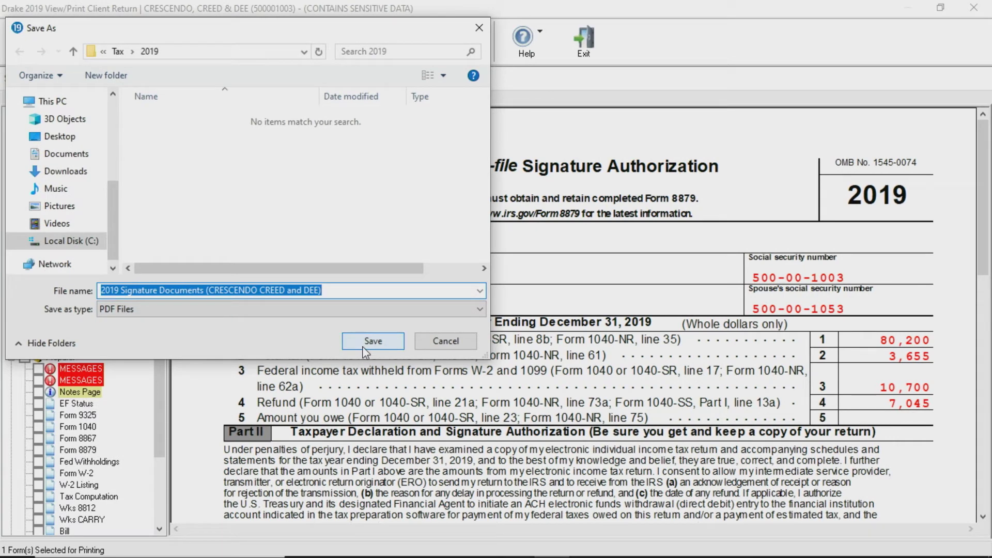
pyautogui.click(363, 347)
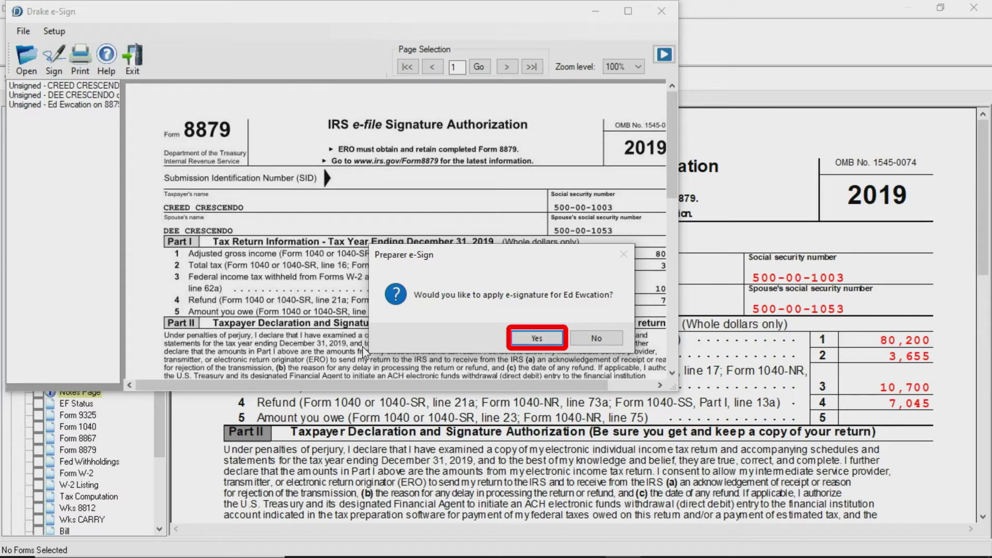
# - Apply the preparer's e-signature to the ERO line and view Form 8879's signature section
pyautogui.click(537, 338)
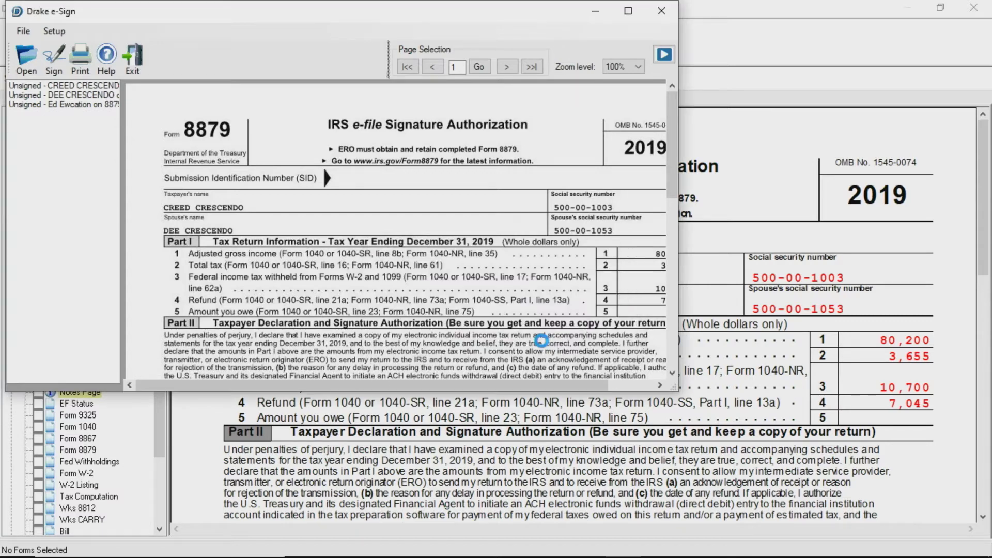
pyautogui.click(628, 11)
pyautogui.scroll(-4, 439, 326)
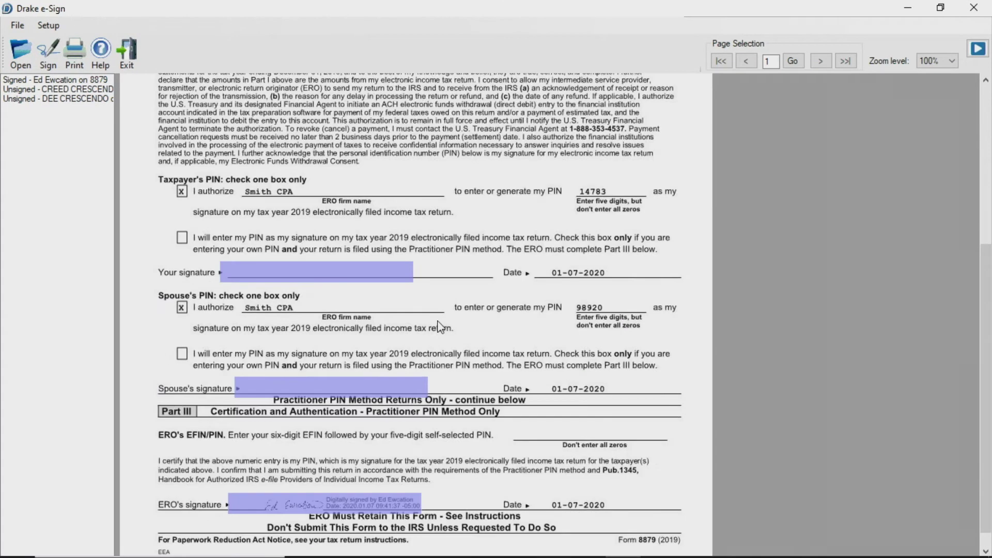
pyautogui.scroll(-1, 438, 326)
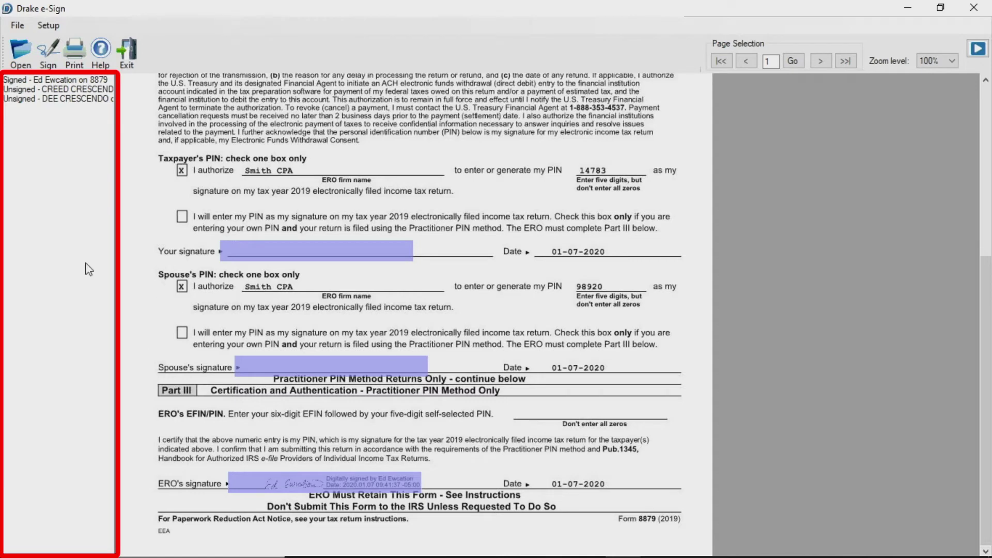
# - Capture and save the taxpayer's and spouse's signatures on Form 8879
pyautogui.click(58, 100)
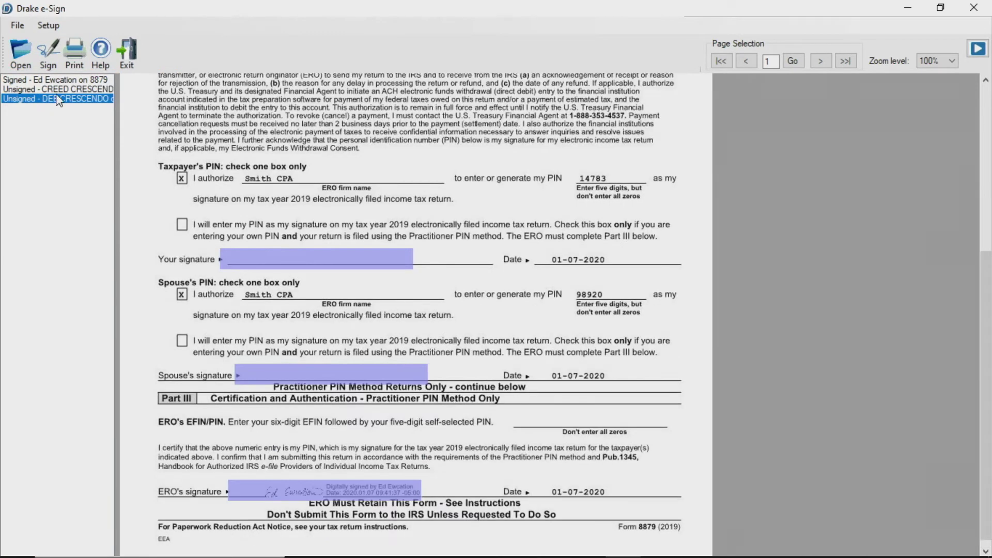
pyautogui.click(60, 89)
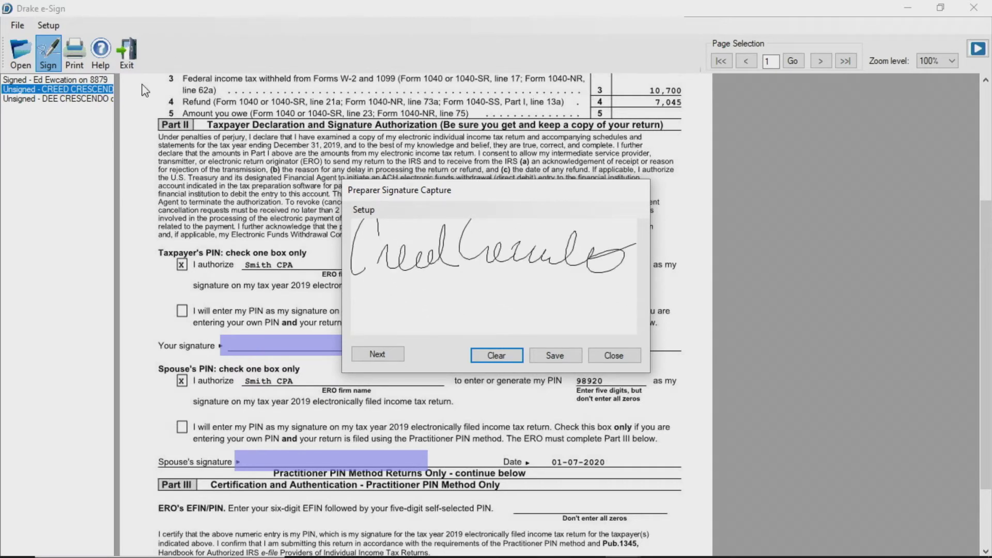
pyautogui.click(550, 354)
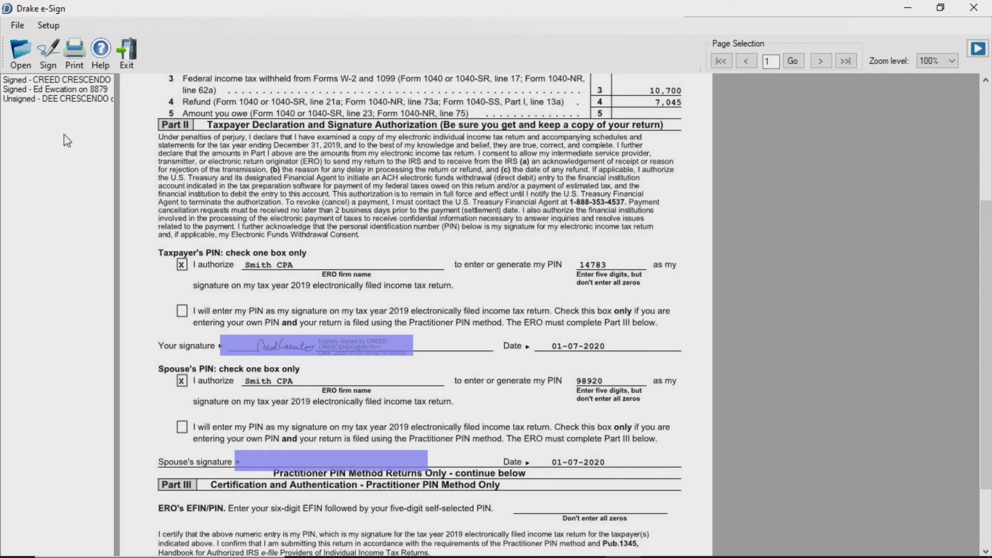
pyautogui.doubleClick(20, 100)
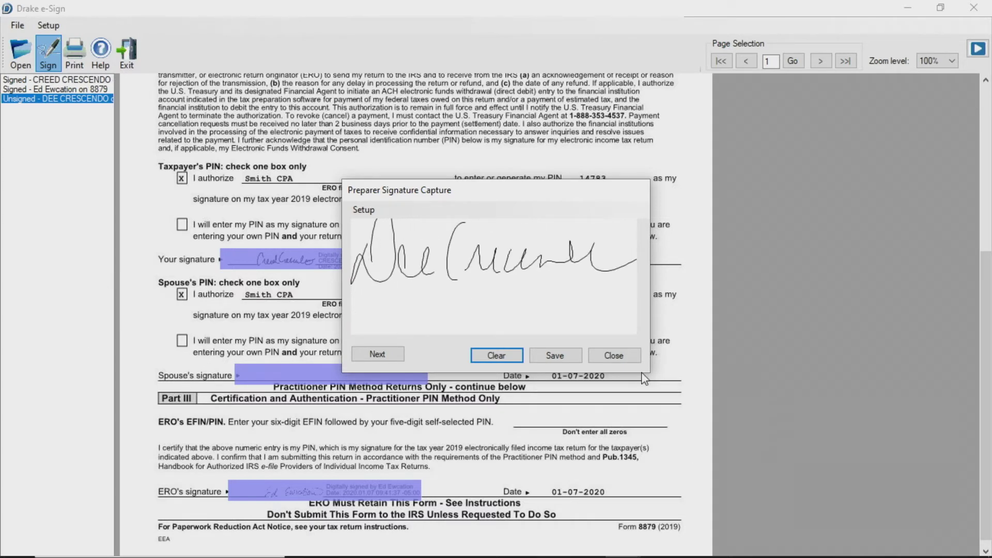
pyautogui.click(568, 358)
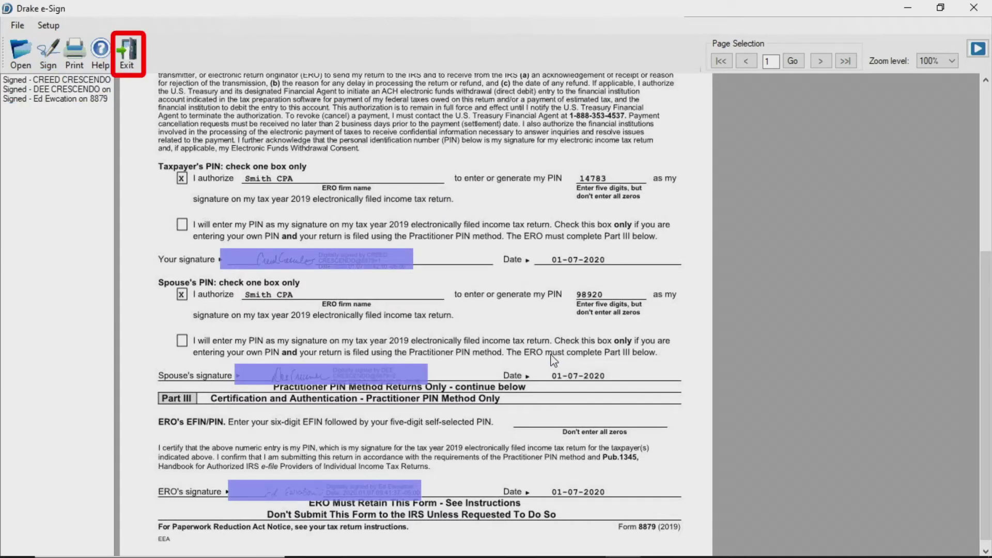
# - Exit e-Sign and open Drake Documents for this client
pyautogui.click(126, 50)
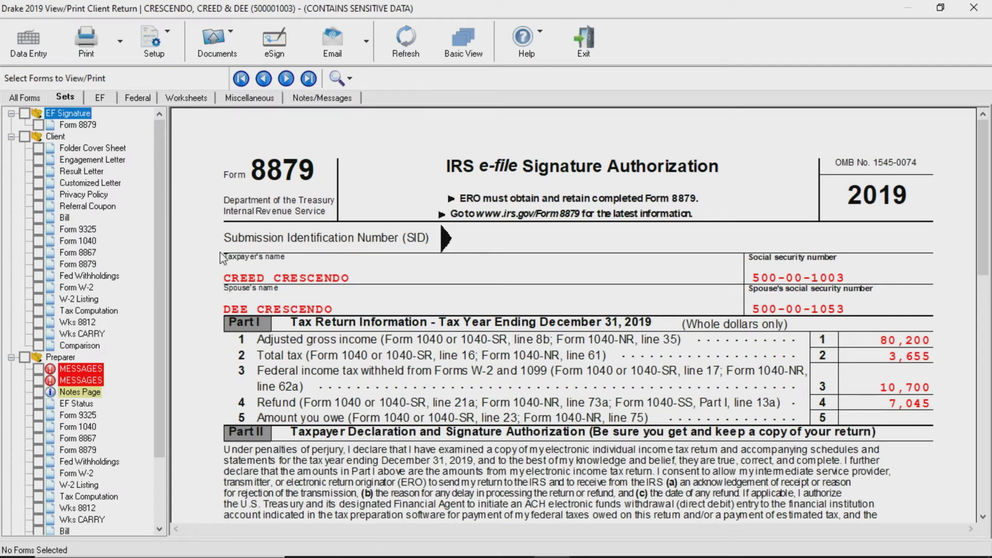
pyautogui.click(216, 53)
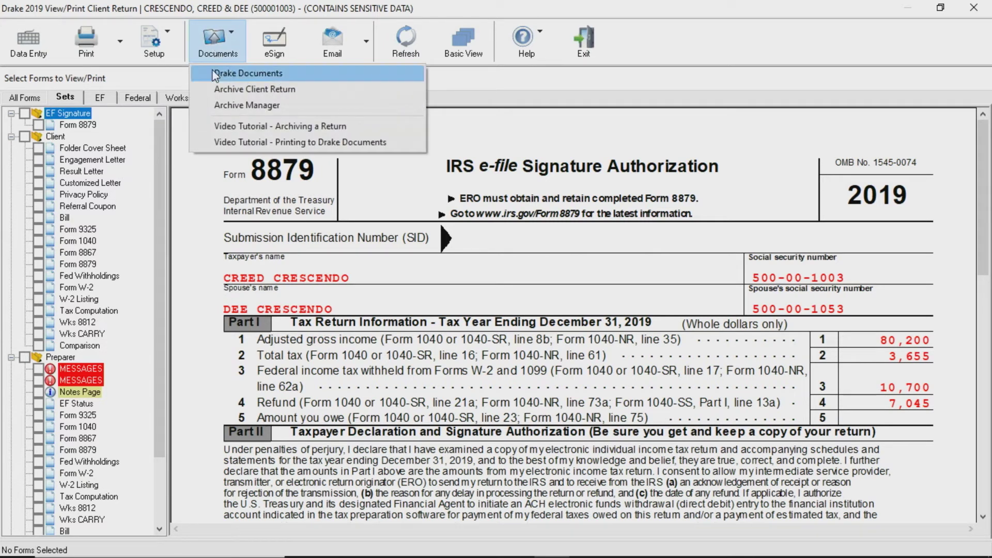
pyautogui.click(213, 71)
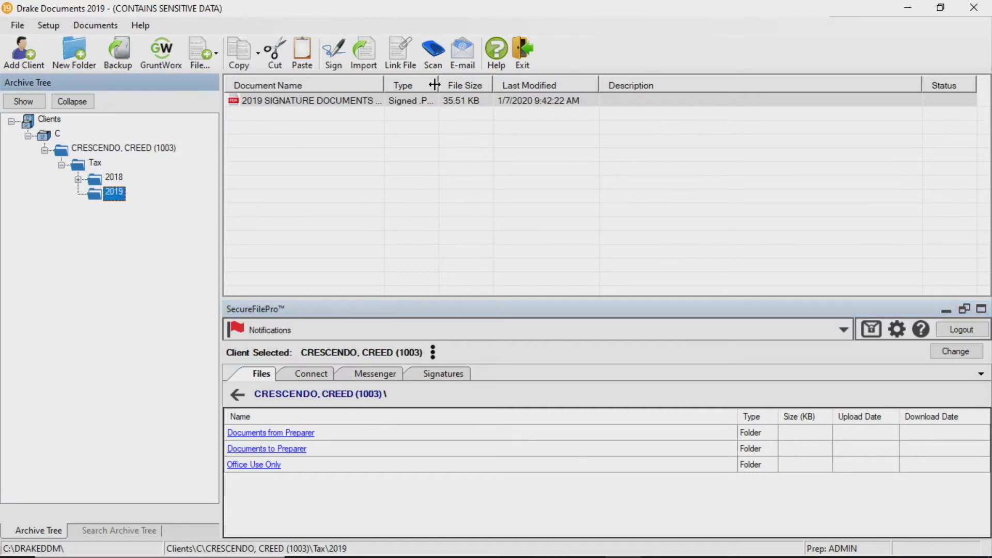
# - Widen the Type column and open the signed 2019 signature PDF in e-Sign
pyautogui.moveTo(435, 83); pyautogui.dragTo(500, 83)
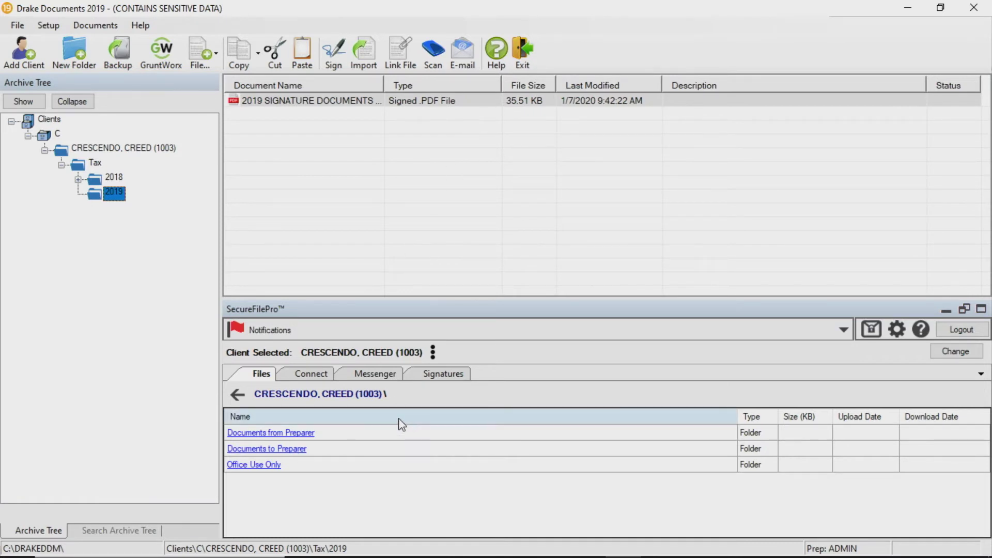
pyautogui.click(328, 102)
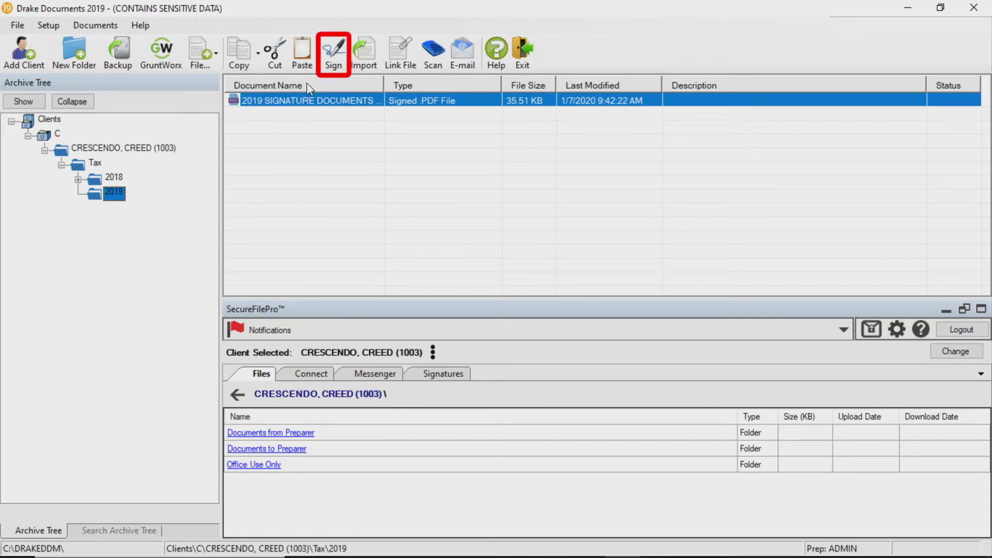
pyautogui.click(333, 52)
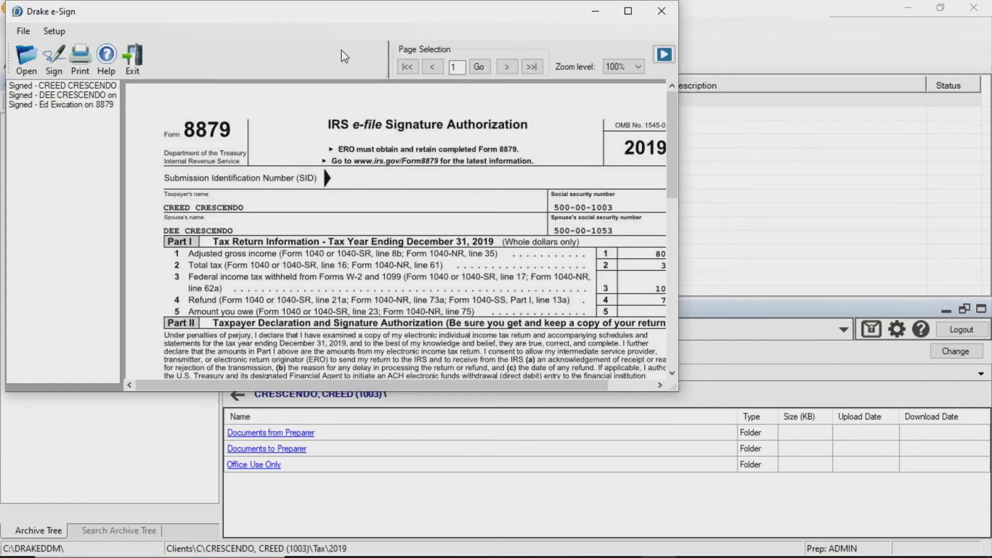
# - Close the Drake e-Sign window showing the reviewed Form 8879
pyautogui.click(662, 11)
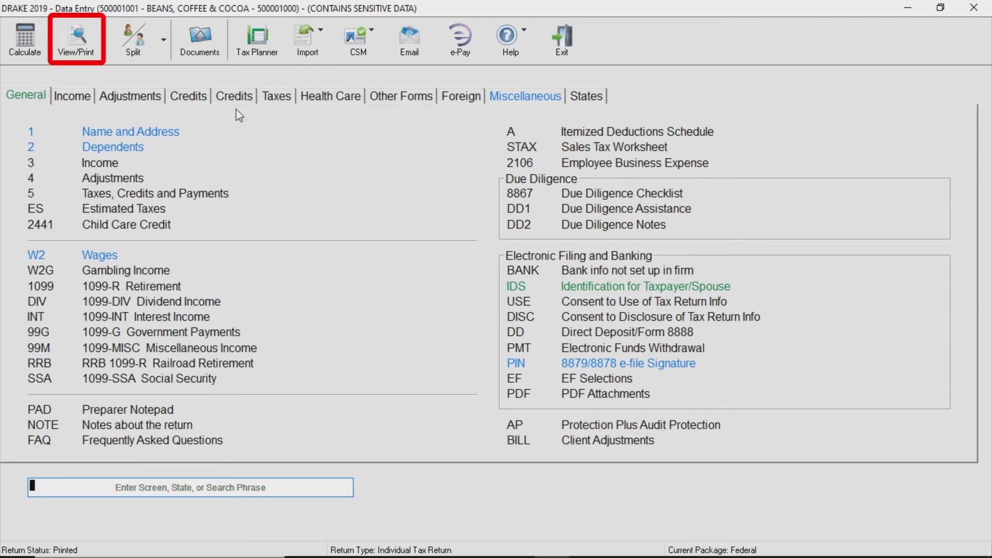
# - Select the EF Signature set for Form 8879 and choose signing online via SecureFilePro
pyautogui.click(83, 49)
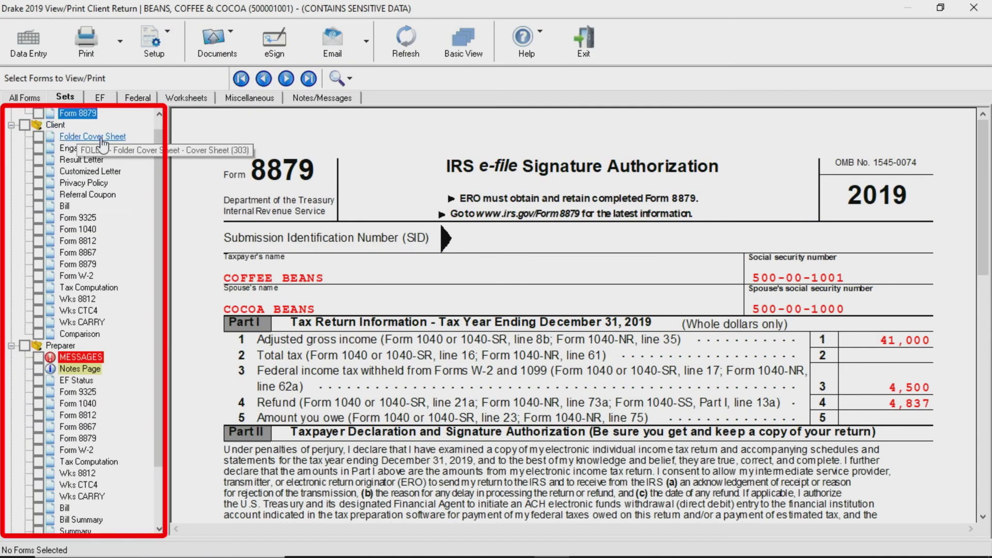
pyautogui.click(24, 113)
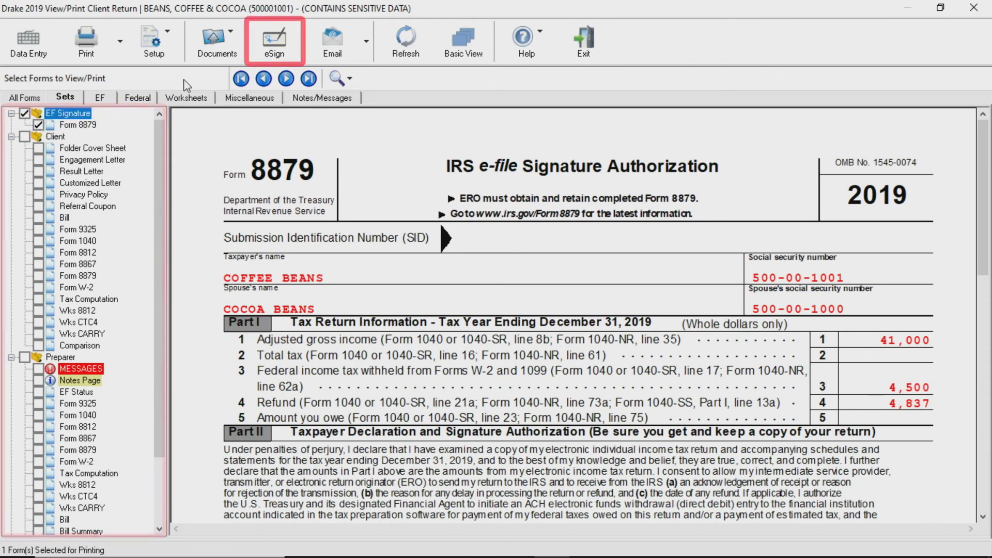
pyautogui.click(274, 42)
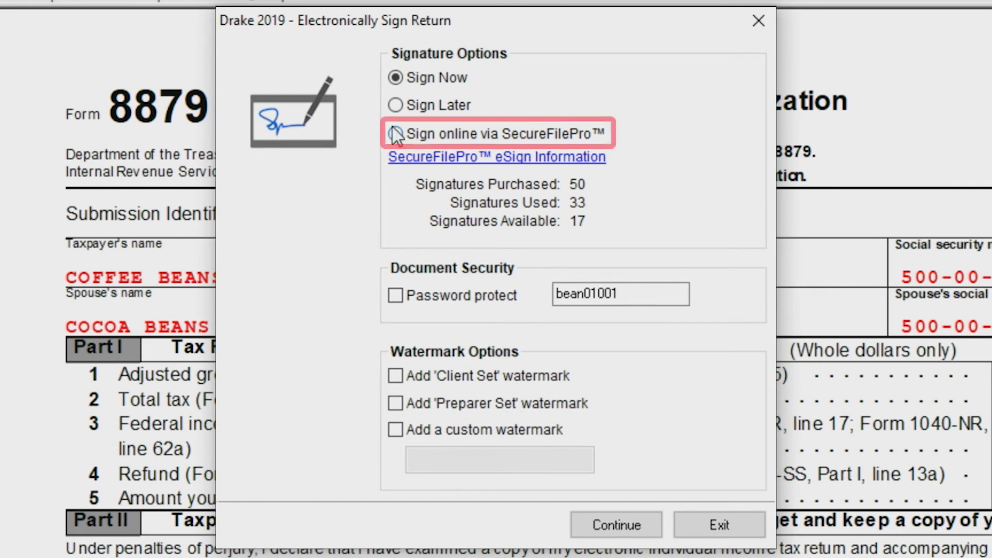
pyautogui.click(395, 134)
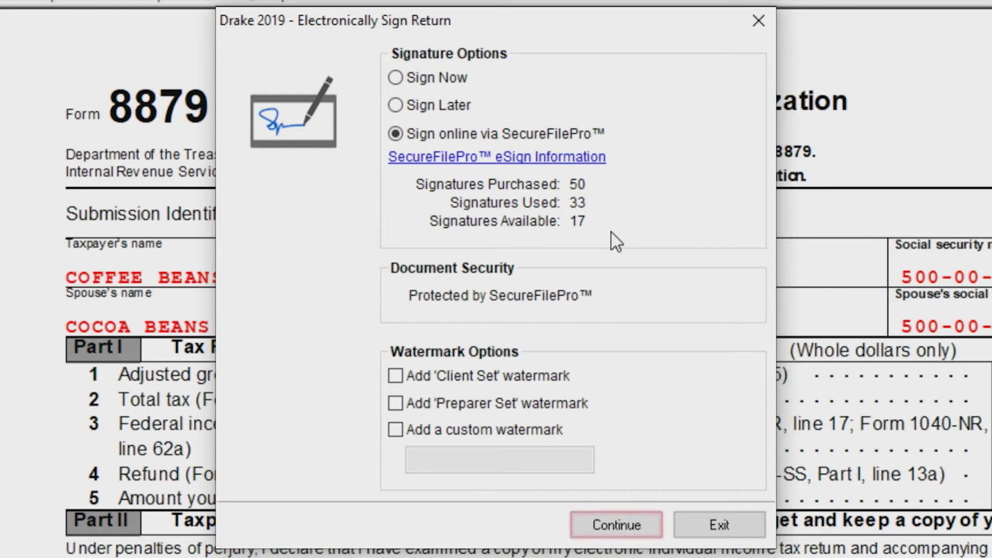
# - Continue to online signing, save the Form 8879 signature PDF, and close the File Upload Report
pyautogui.click(584, 523)
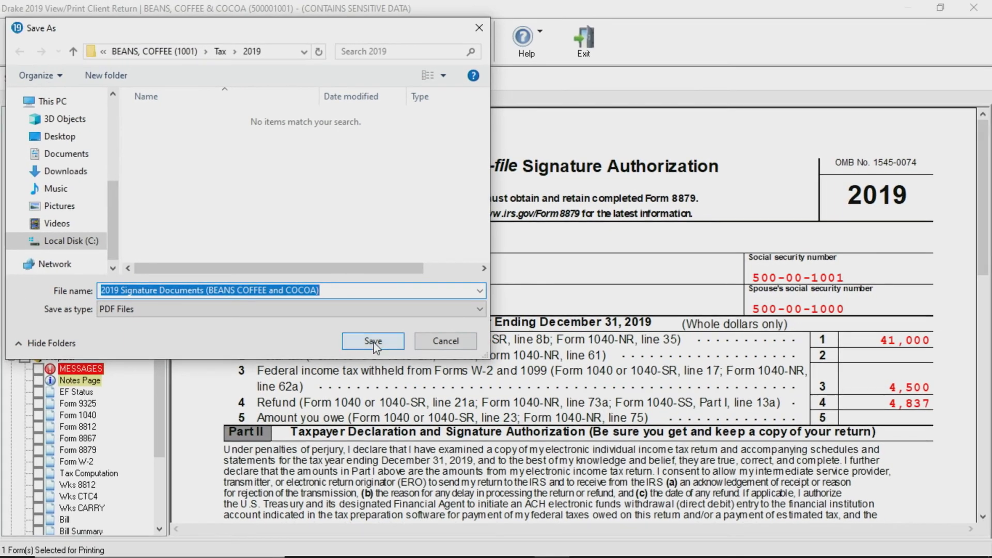
pyautogui.click(343, 356)
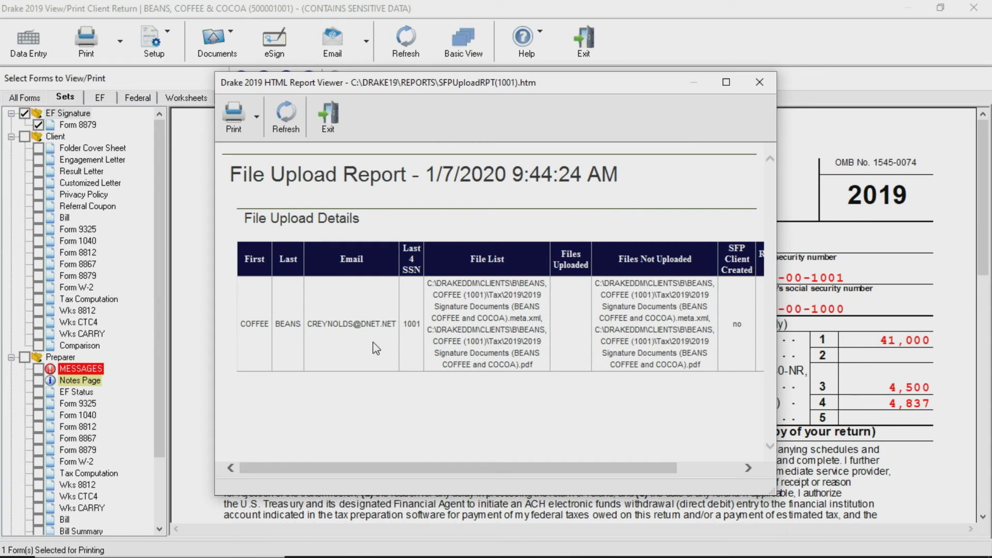
pyautogui.click(770, 91)
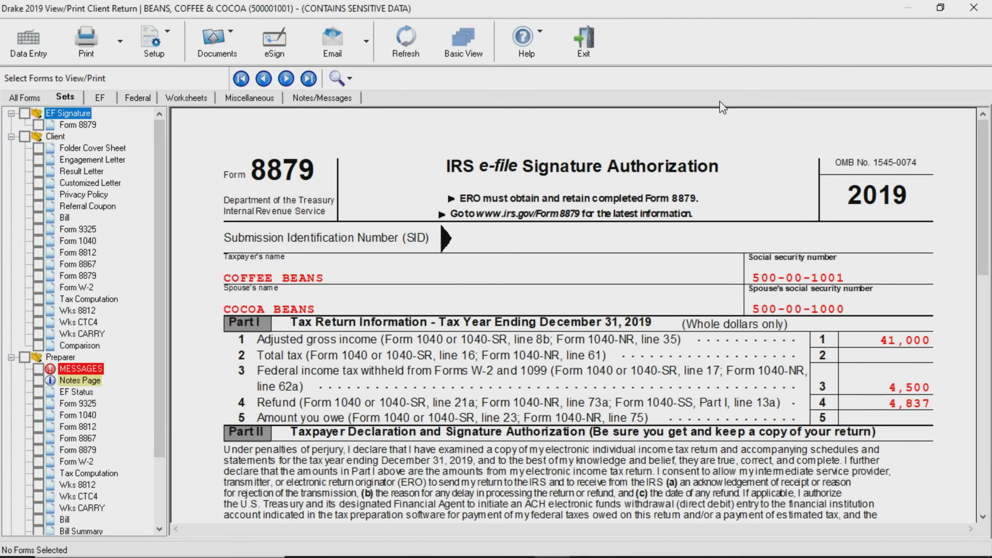
# - Open the client's 2019 folder in Drake Documents and confirm SecureFilePro shows the signatures as Sent
pyautogui.click(226, 54)
pyautogui.click(234, 73)
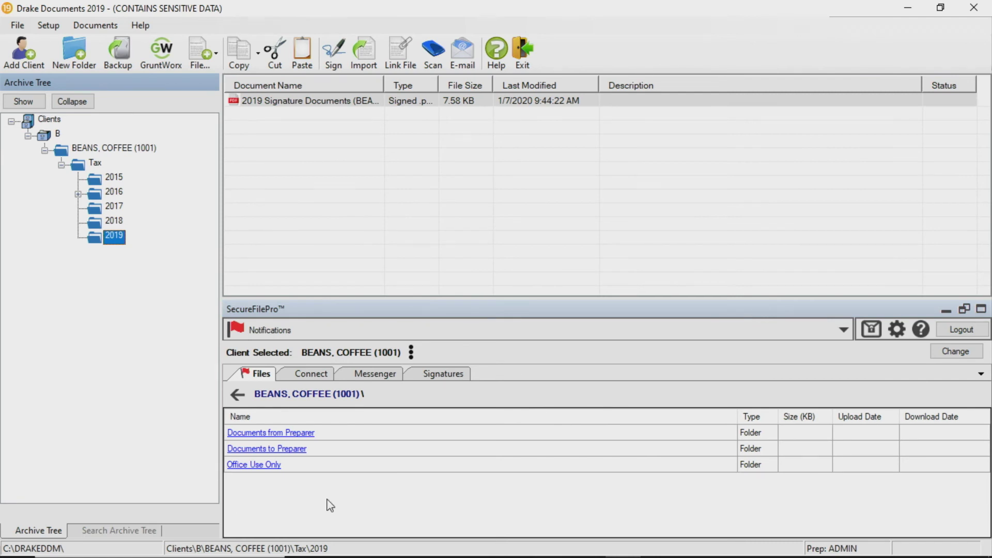
pyautogui.click(309, 375)
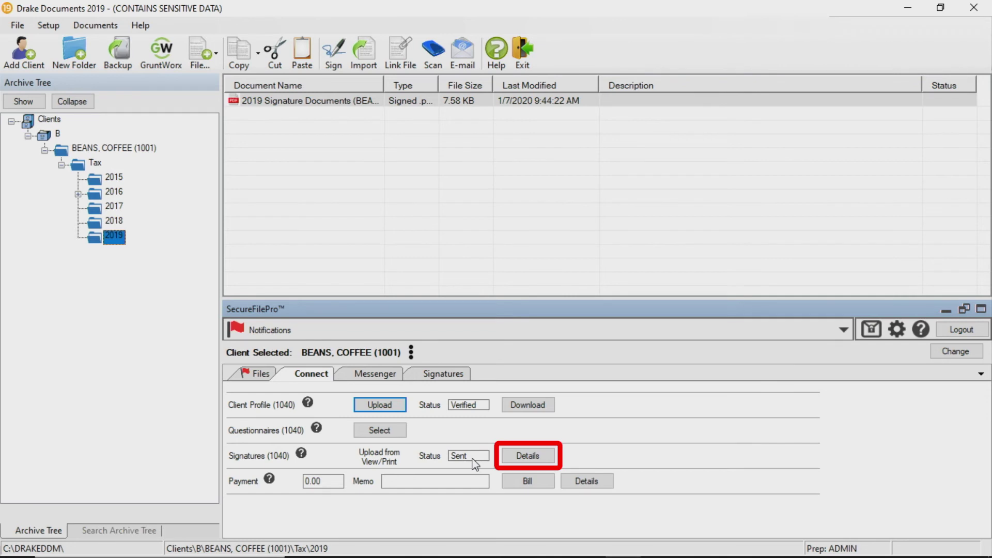
# - Review the Signatures list: two 2019 Signature Documents, each at 0/2 signatures
pyautogui.click(457, 379)
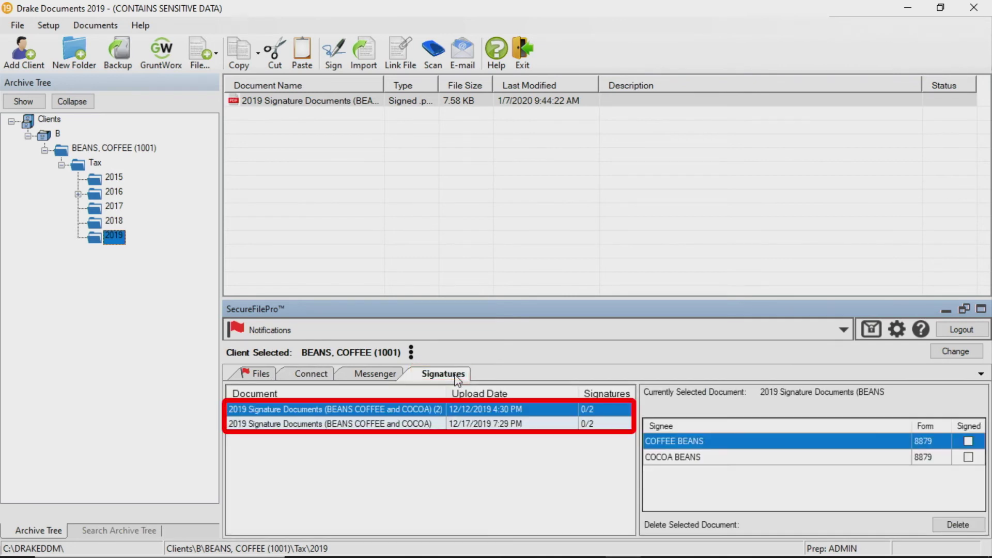